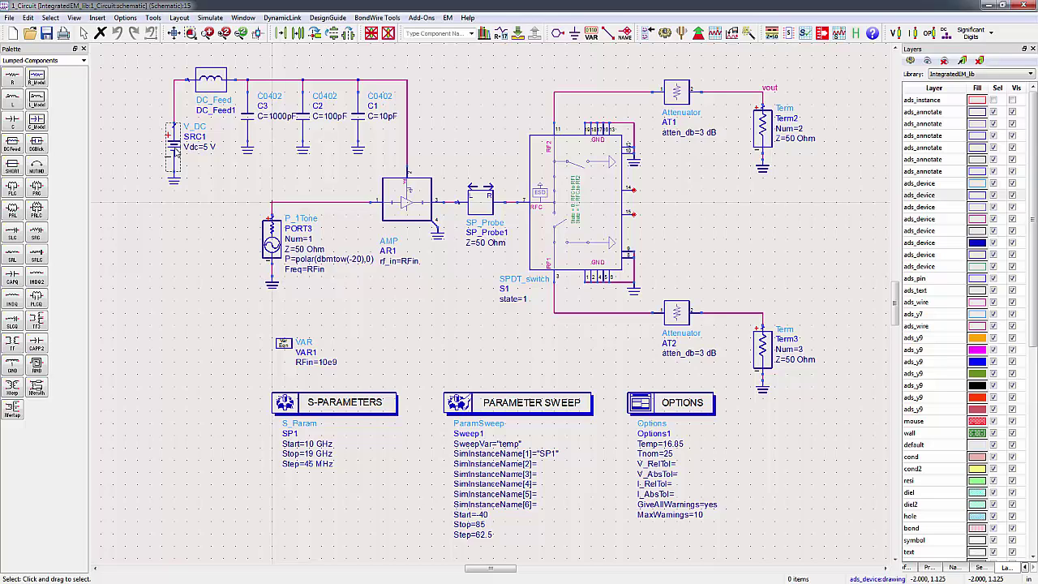
Activate the Push Into Hierarchy tool to pick a subcircuit instance.
left_click(519, 33)
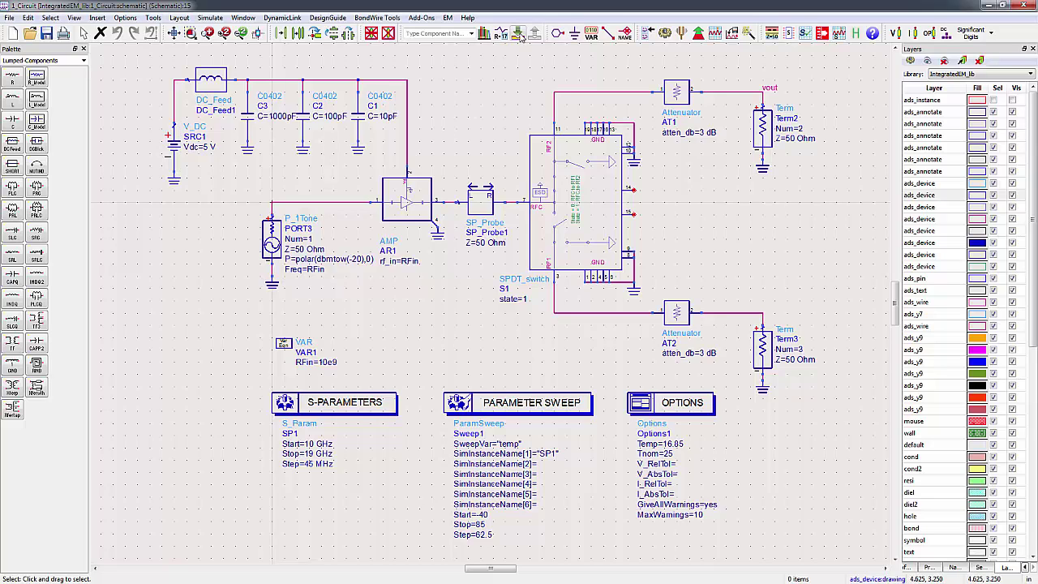
Push into the AMP instance, then switch to the 1_Circuit board layout window.
left_click(423, 192)
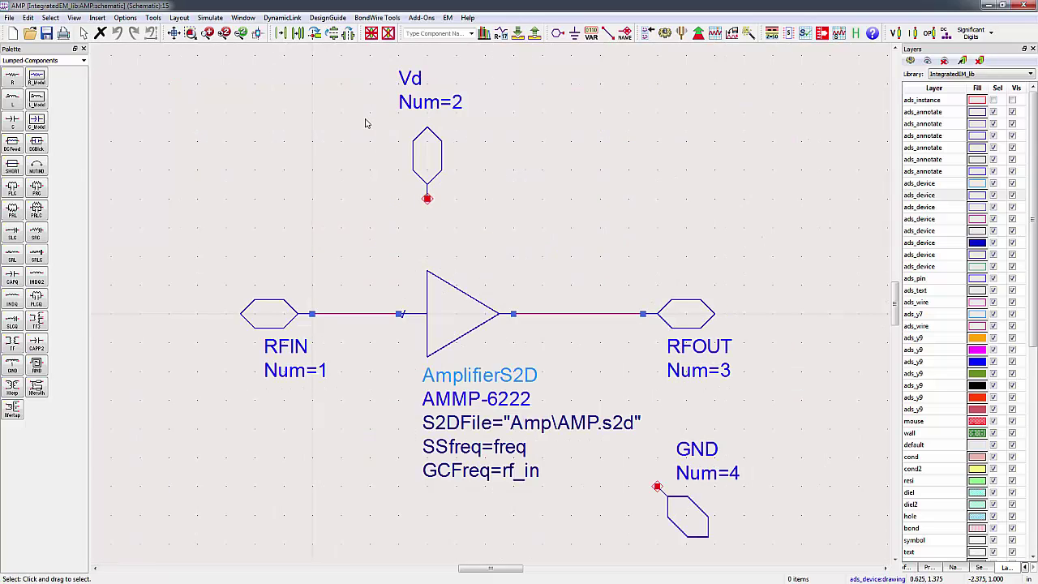
left_click(244, 17)
left_click(264, 44)
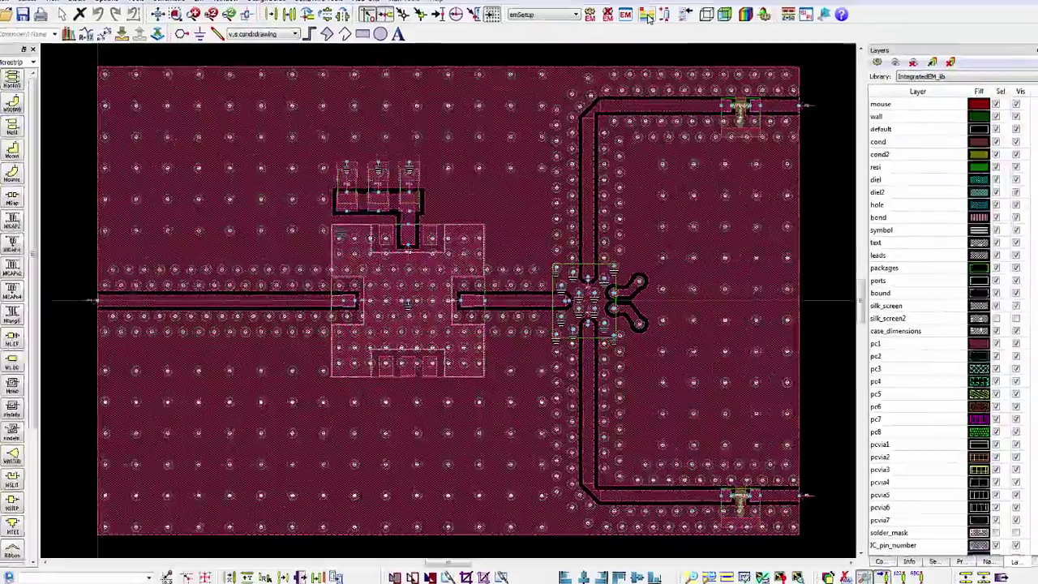
Open the layout's substrate definition to review the L2infinite stack.
left_click(648, 18)
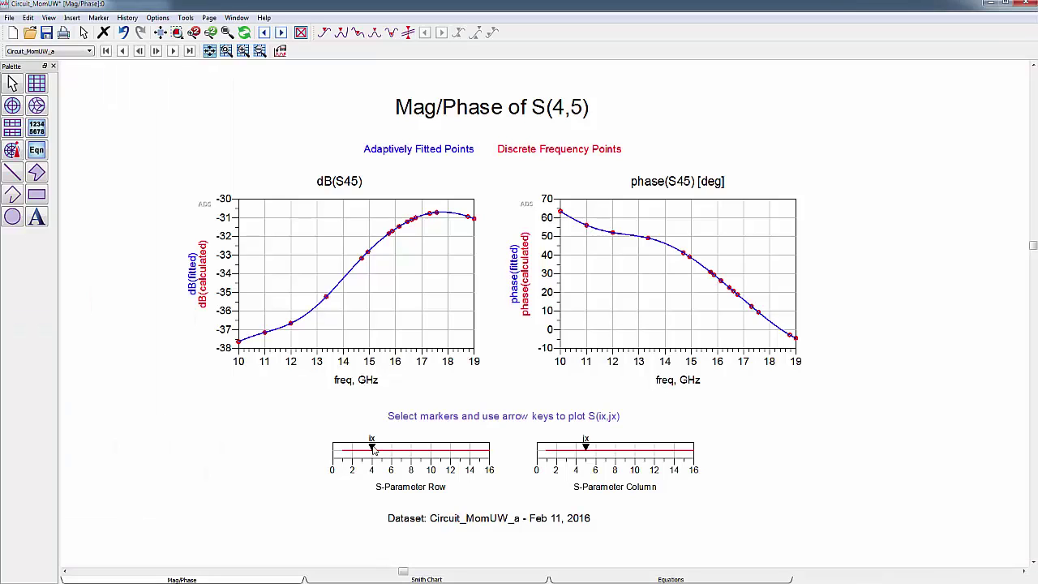
Step the S-parameter row and column indices to plot S(1,4), S(4,4), then S(4,5).
left_click(372, 447)
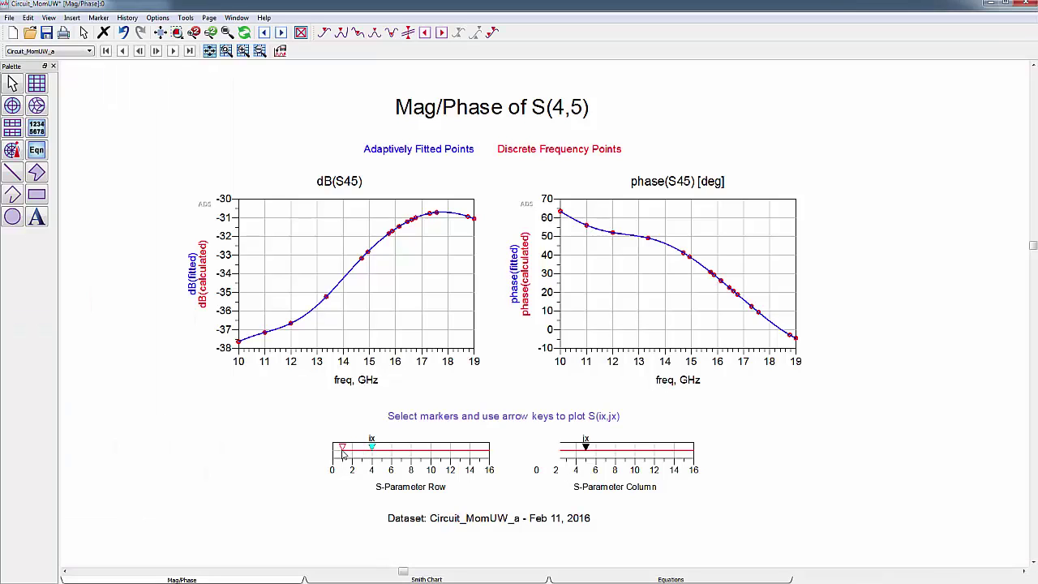
key("Left")
key("Left")
key("Left")
key("Tab")
key("Left")
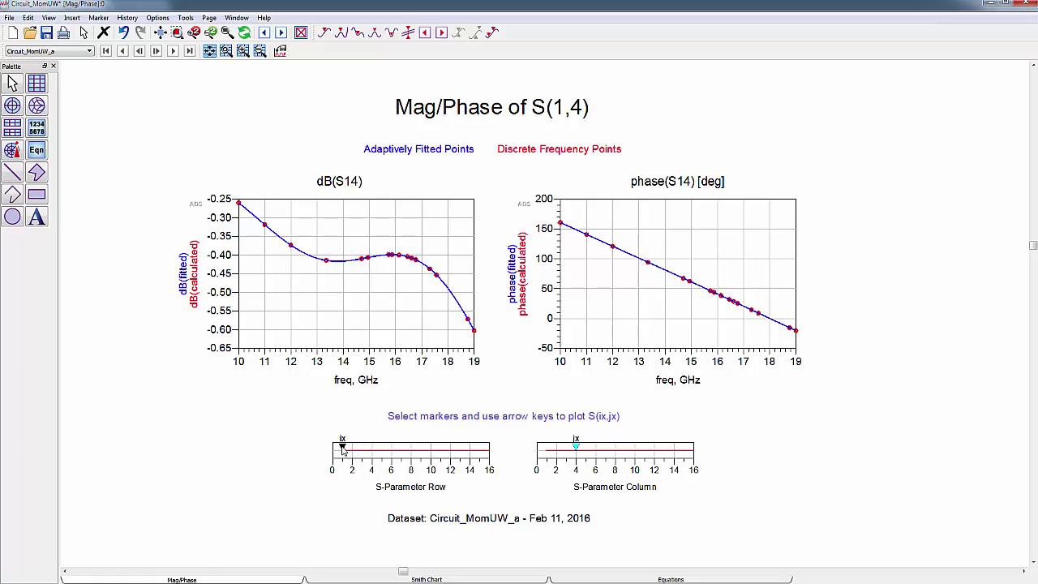
left_click_drag(343, 448, 371, 448)
key("Tab")
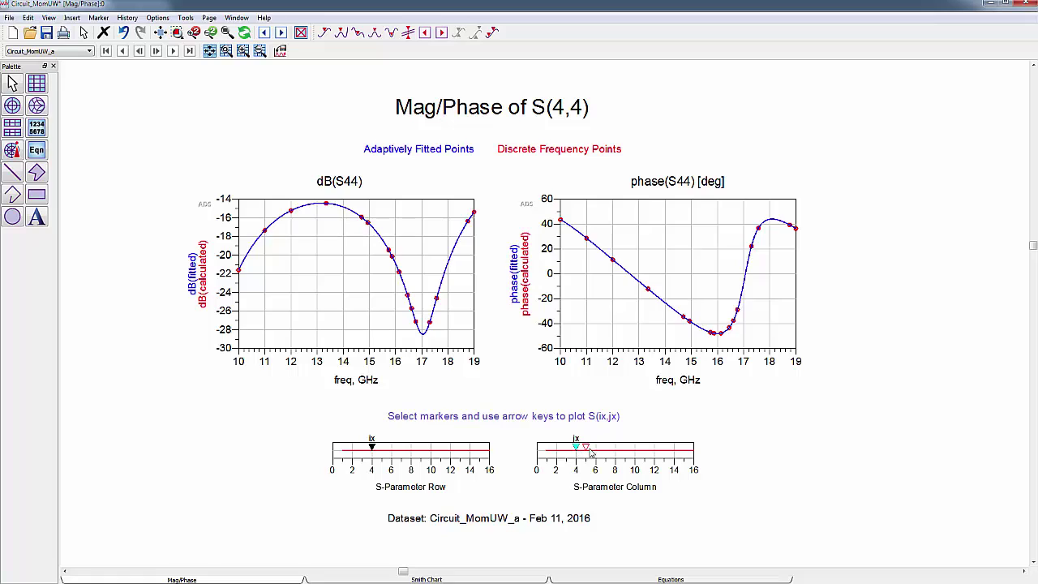
key("Right")
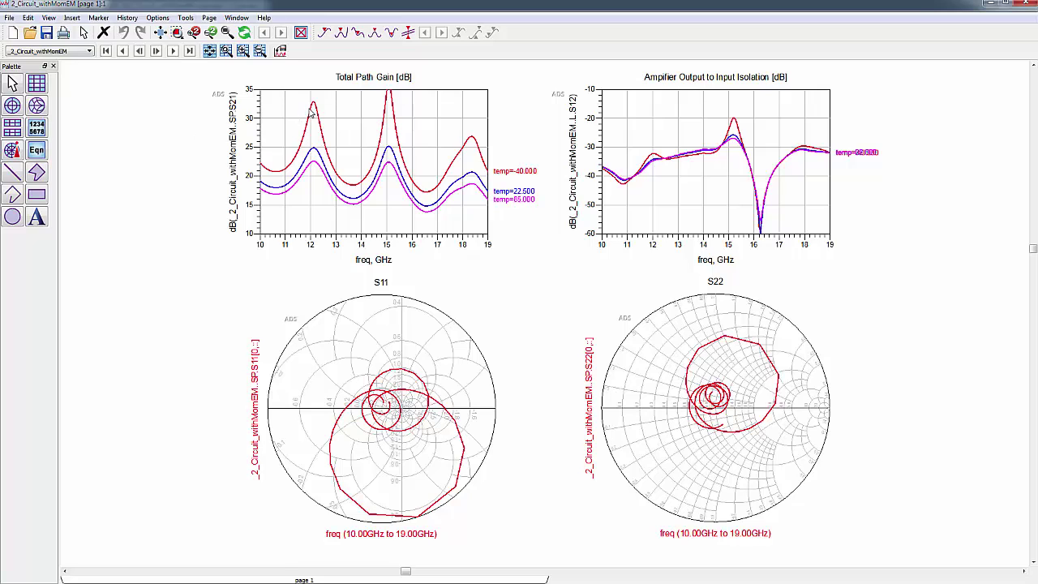
Read the Total Path Gain peak values near 12 and 15 GHz.
mouse_move(389, 97)
mouse_move(387, 152)
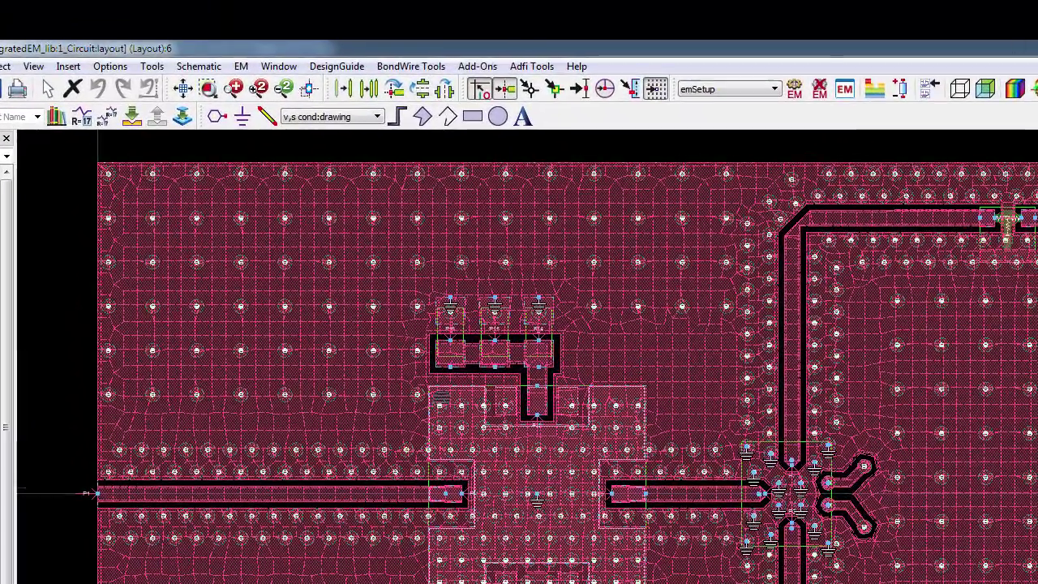
Check the EM Box - Waveguide options, then launch EMPro from EM Setup importing the design.
left_click(241, 66)
mouse_move(365, 243)
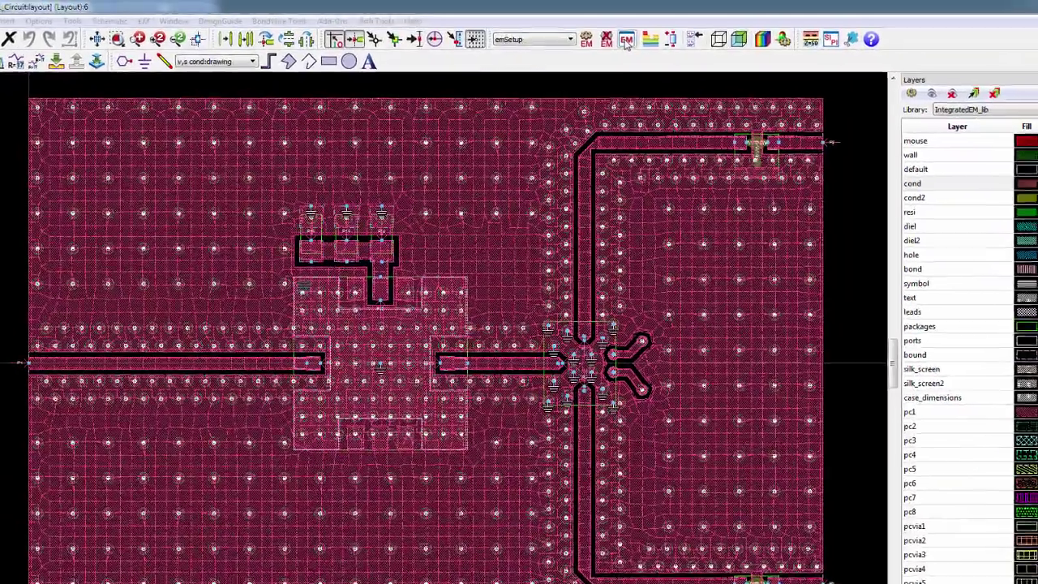
left_click(626, 38)
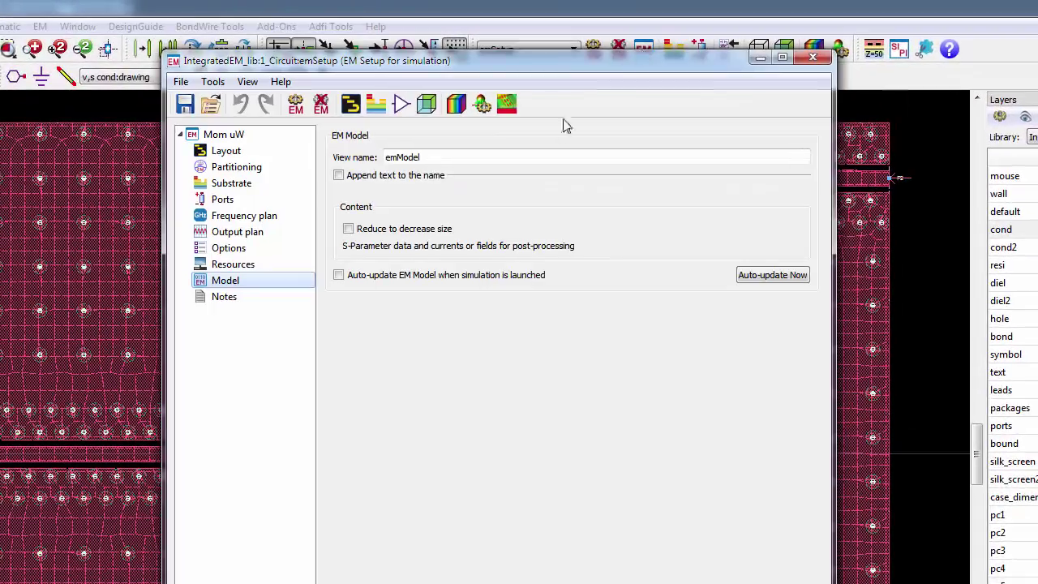
left_click(507, 105)
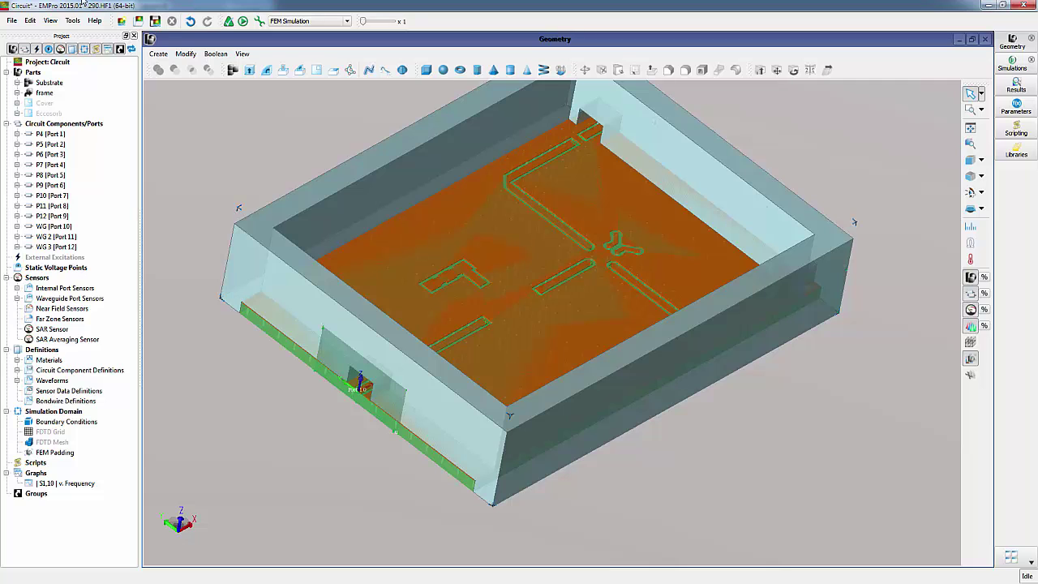
Show the housing's Cover part in the EMPro project tree.
left_click(44, 103)
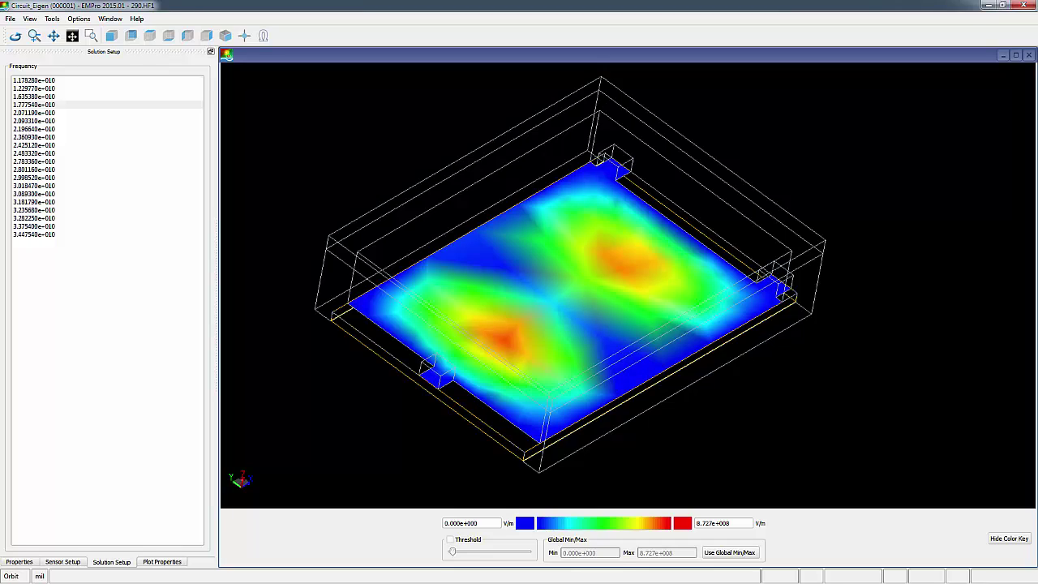
Close the field plot and select the Cover and Eccosorb absorber parts.
left_click(988, 6)
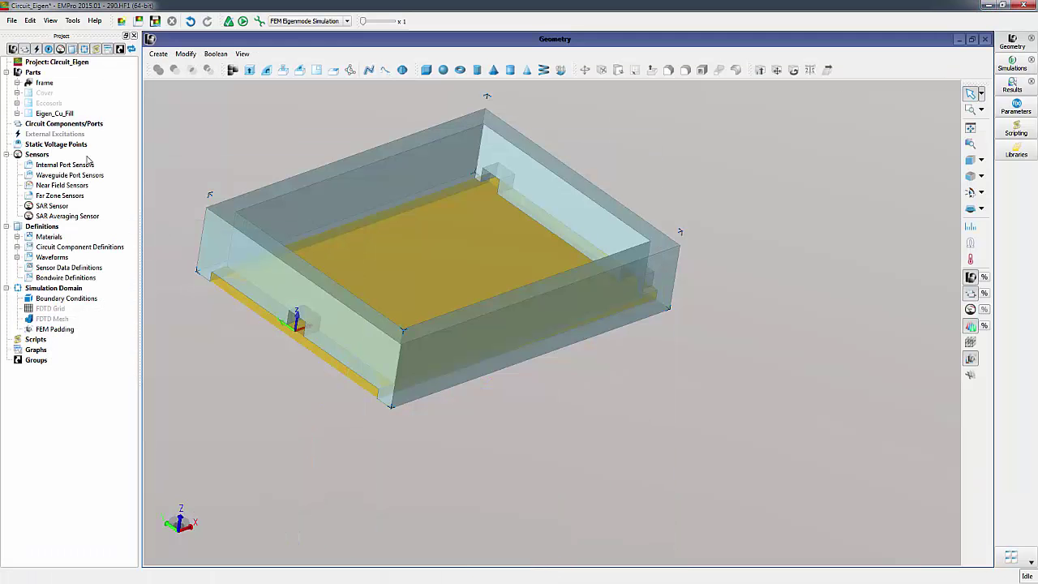
left_click(43, 93)
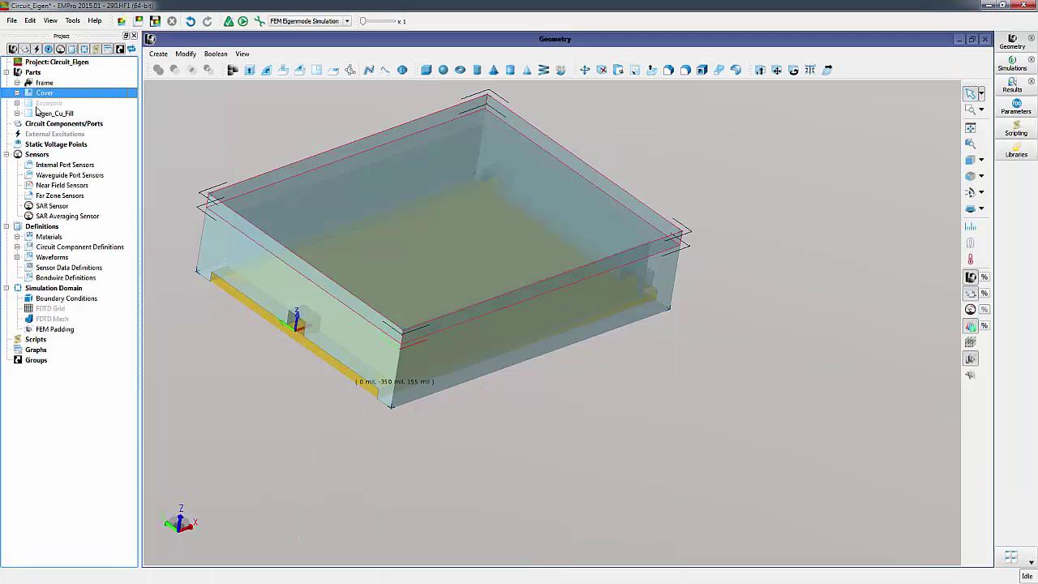
left_click(36, 104)
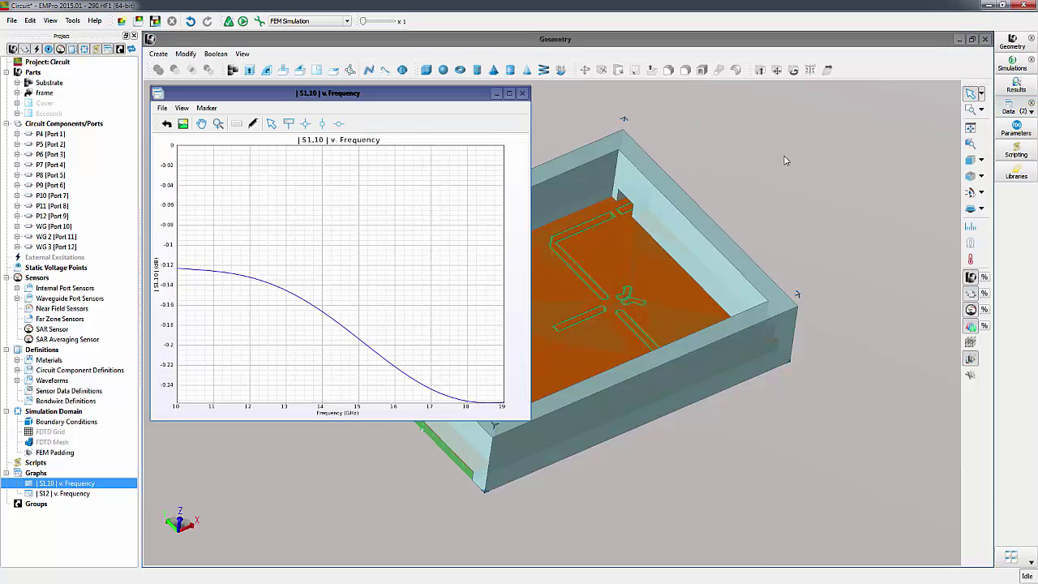
Open the |S12| v. Frequency graph from the Data graph list.
left_click(1014, 113)
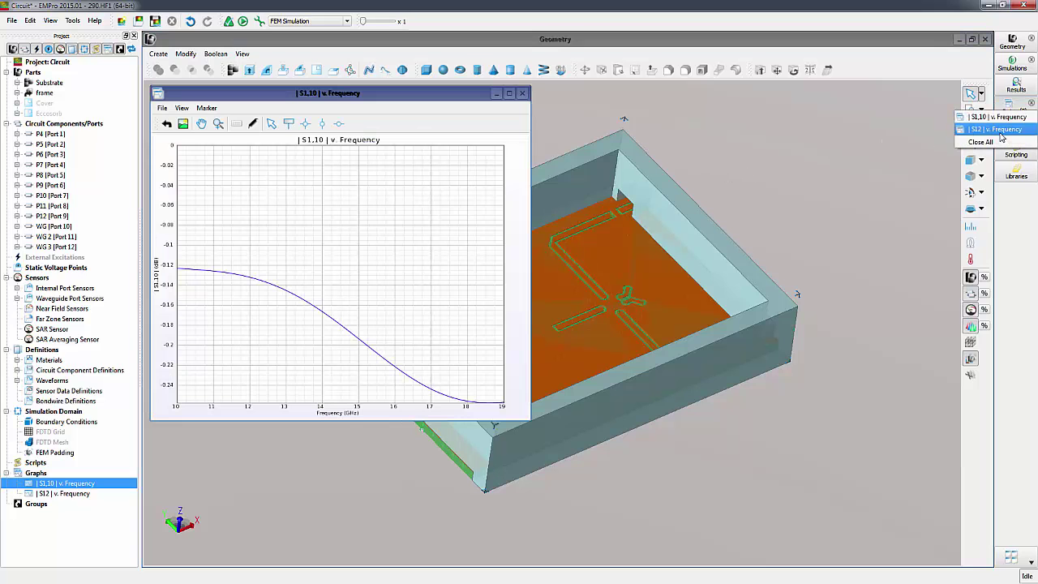
left_click(1003, 138)
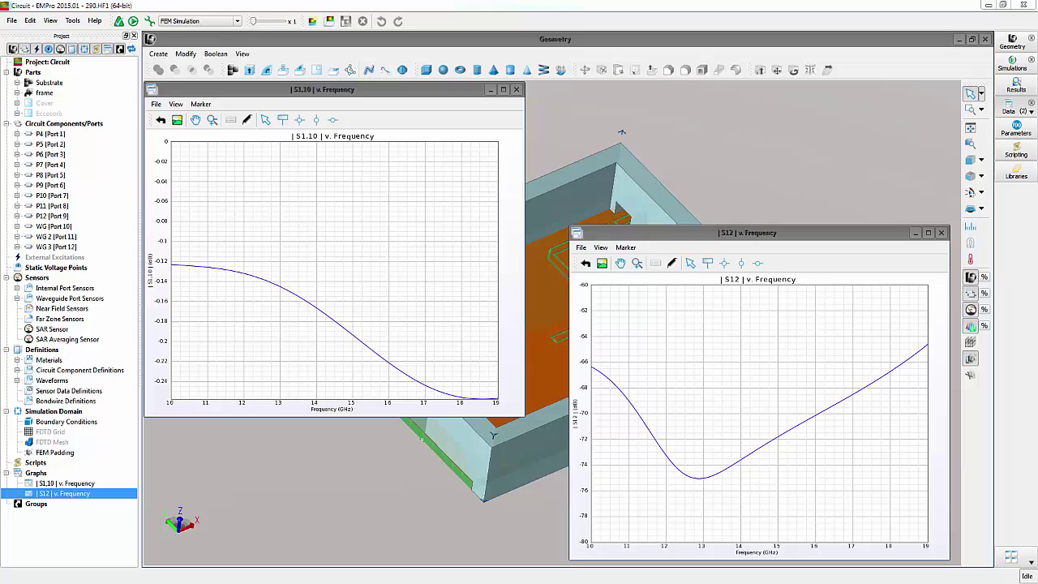
Save the project as a new library on DATADRIVE1 (D:) with Copy simulation data ticked.
left_click(12, 21)
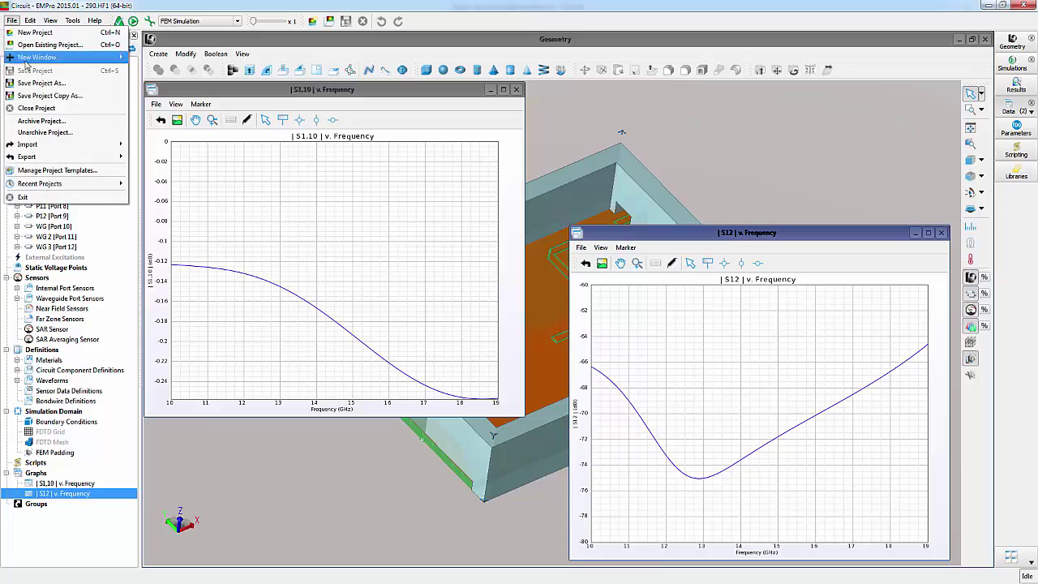
left_click(49, 83)
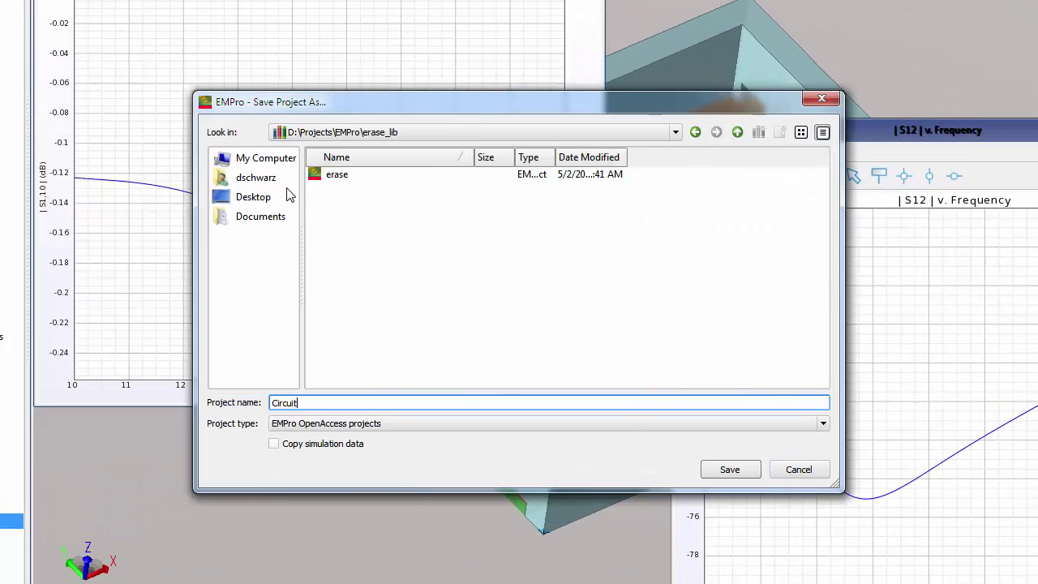
left_click(236, 159)
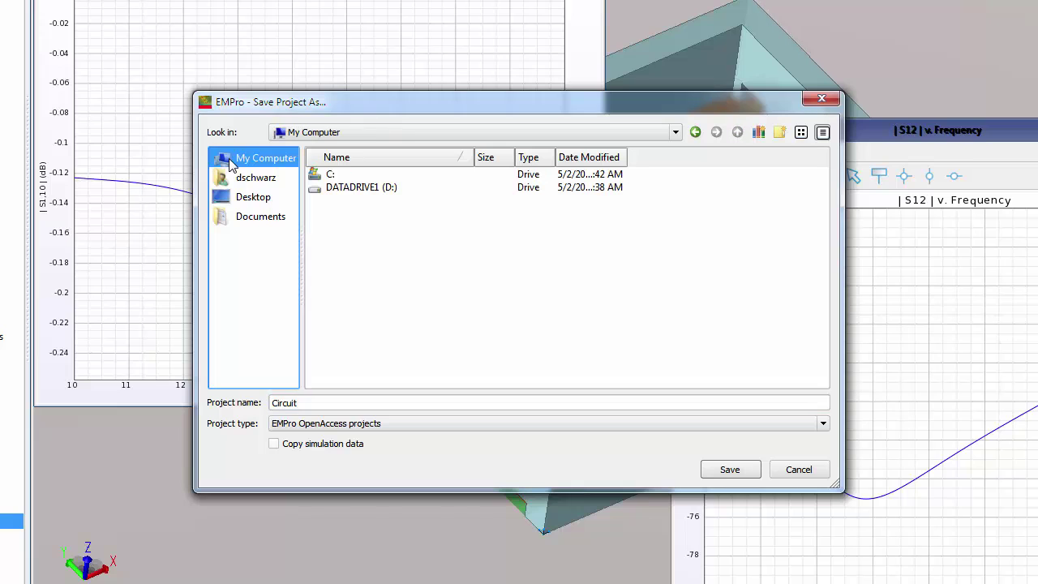
double_click(366, 189)
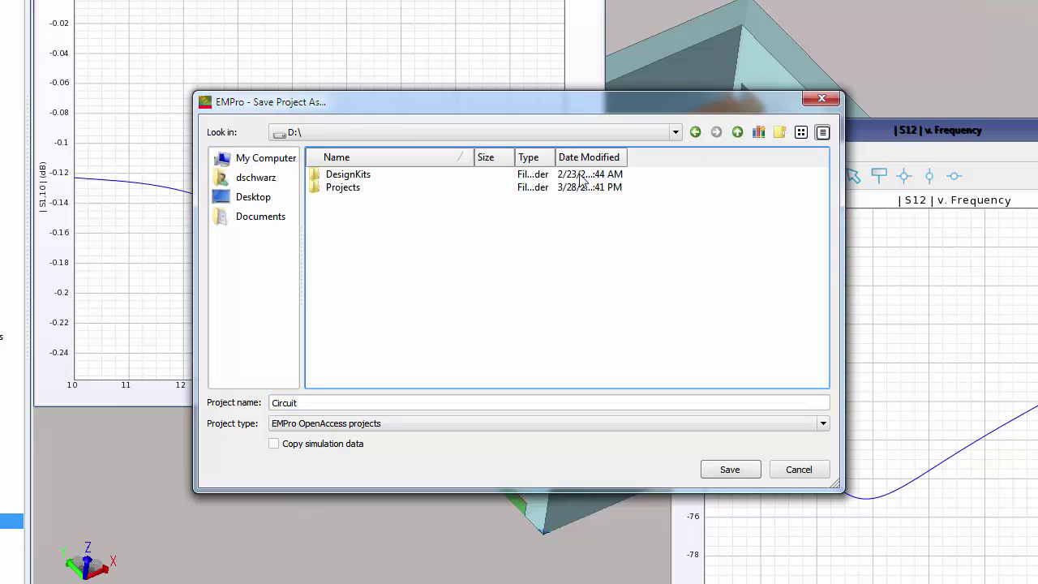
left_click(759, 132)
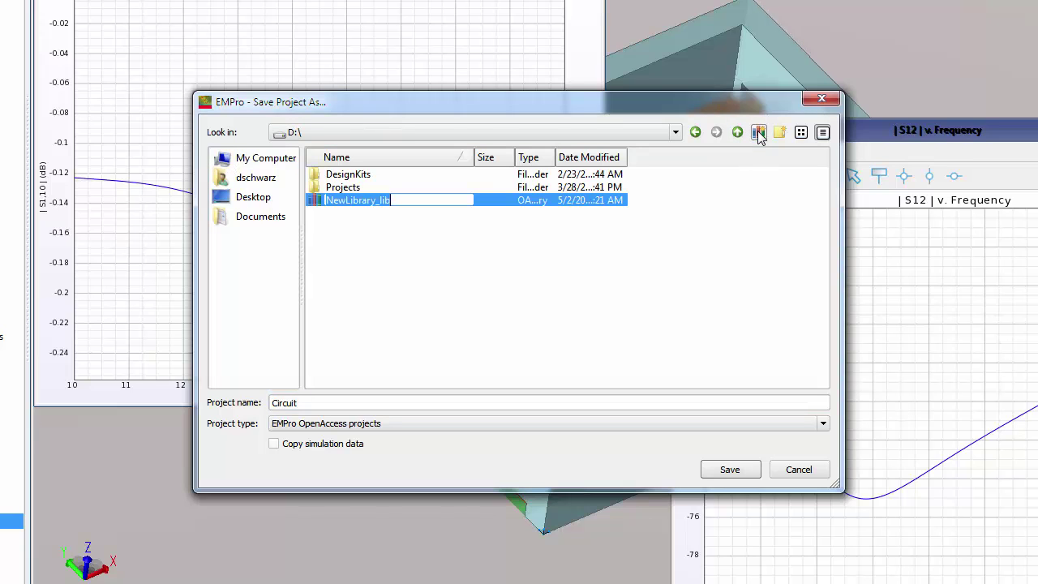
left_click(274, 445)
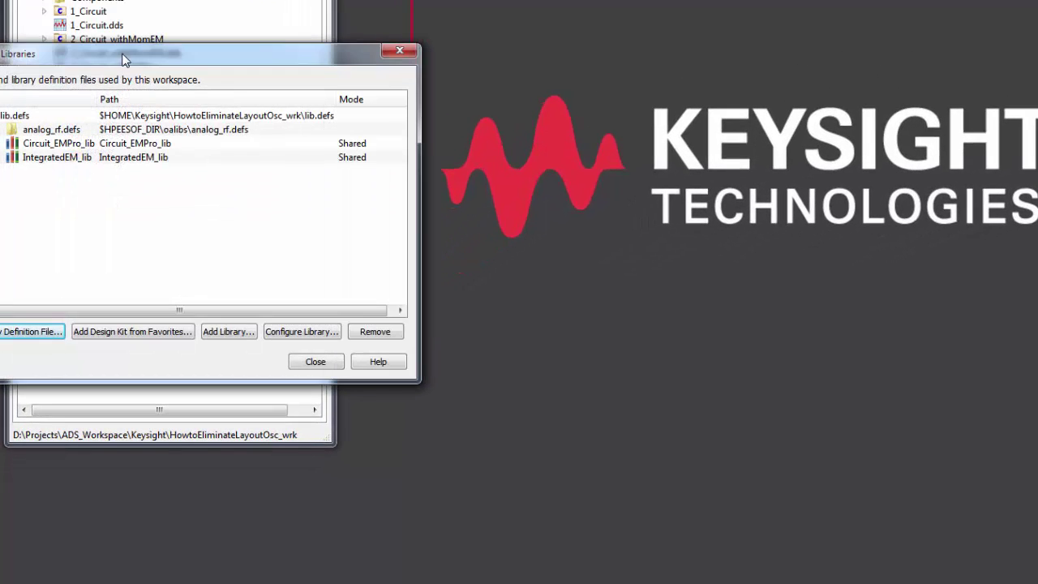
In Manage Libraries, add a library and browse to the workspace's Circuit_EMPro_lib folder.
left_click_drag(222, 56, 418, 56)
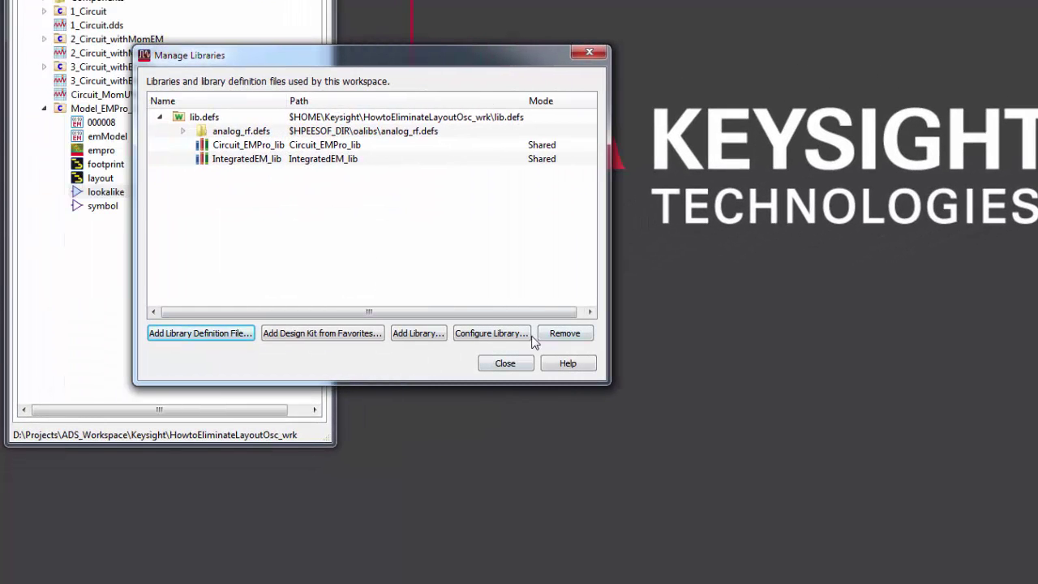
left_click(417, 336)
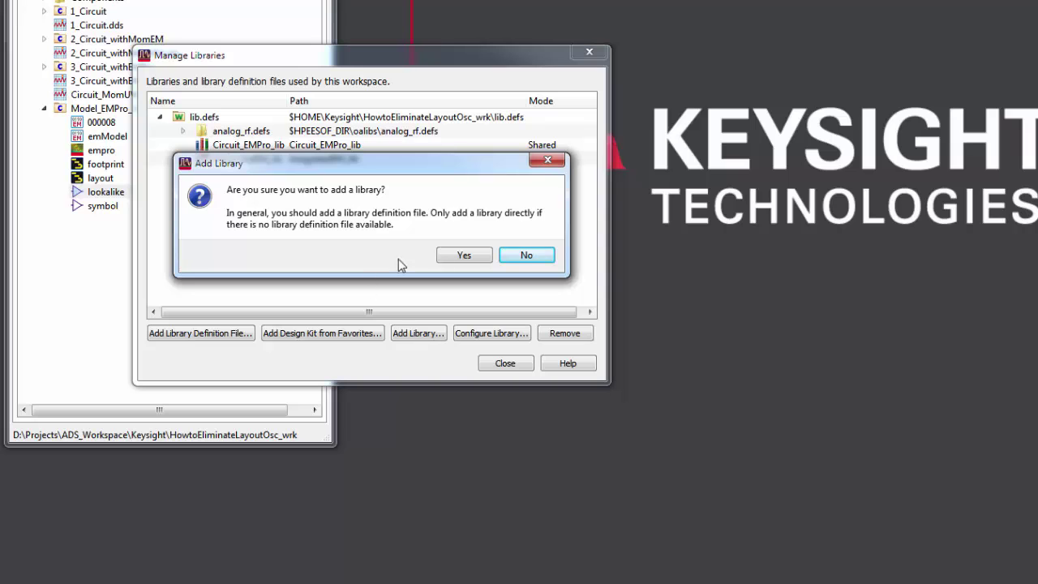
left_click(464, 255)
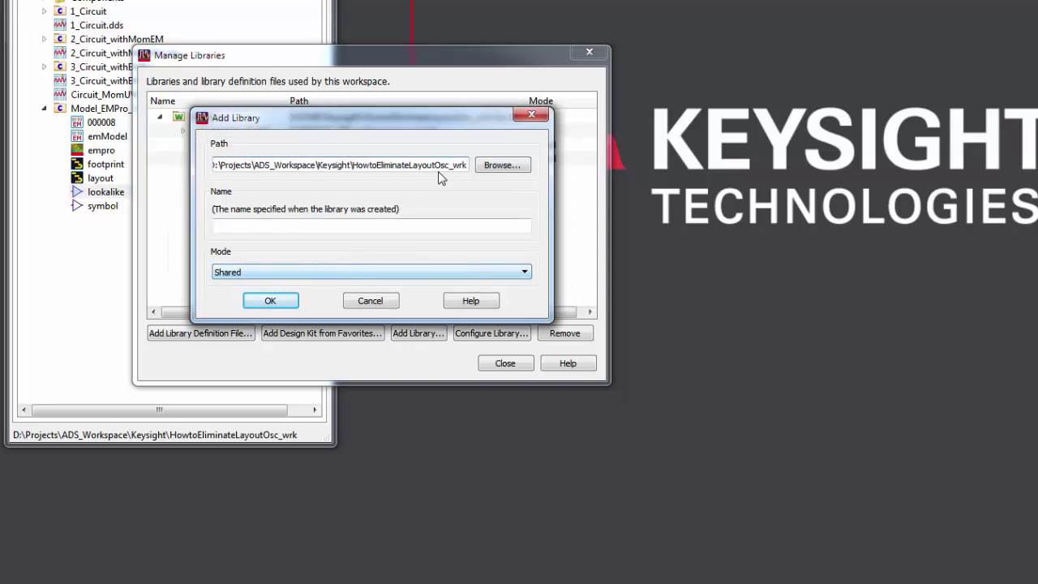
left_click(500, 166)
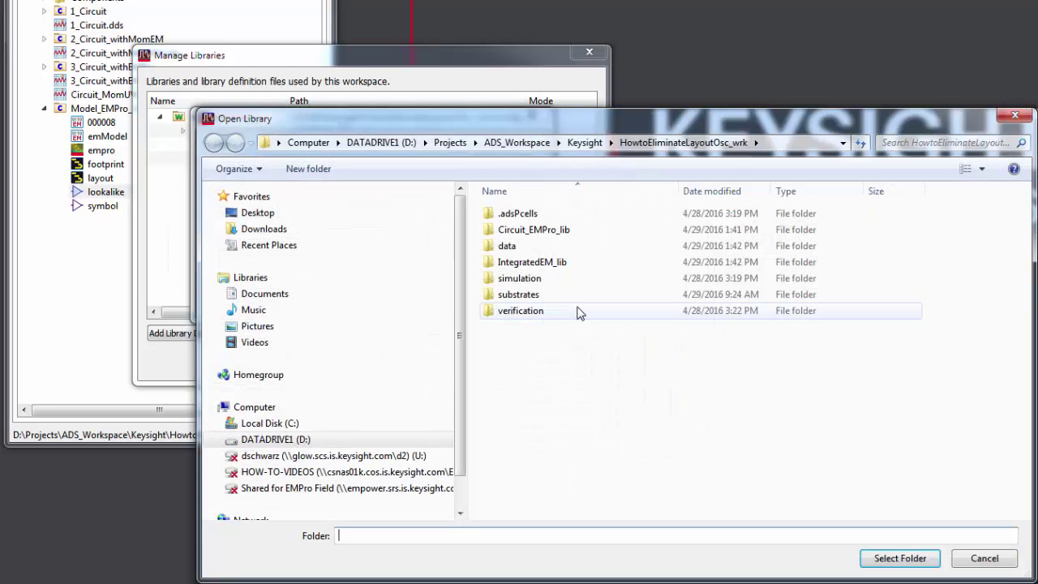
left_click(540, 233)
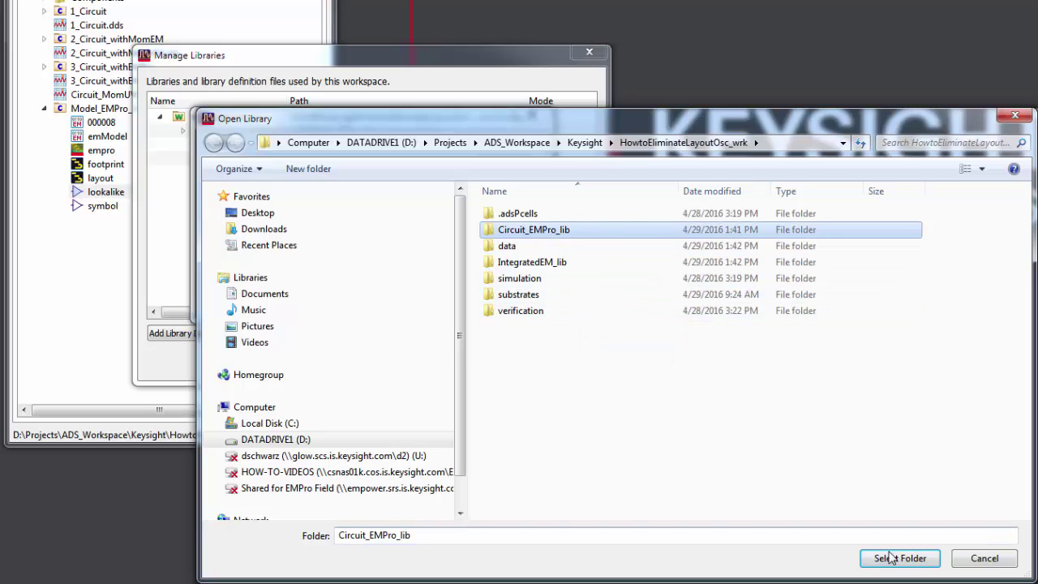